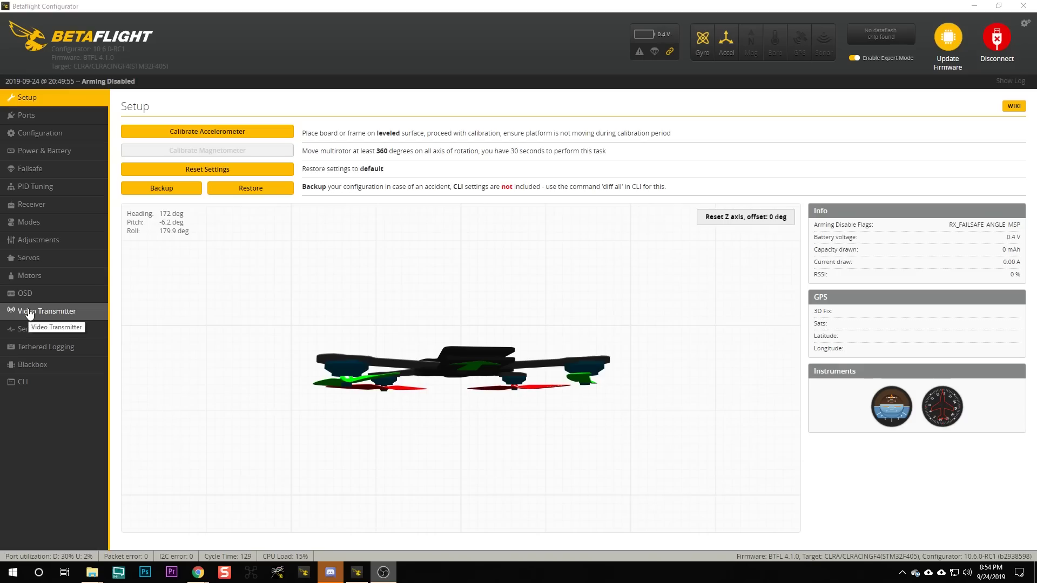
# Step: Open the Video Transmitter page, which warns the VTX is not configured or supported
pyautogui.click(41, 314)
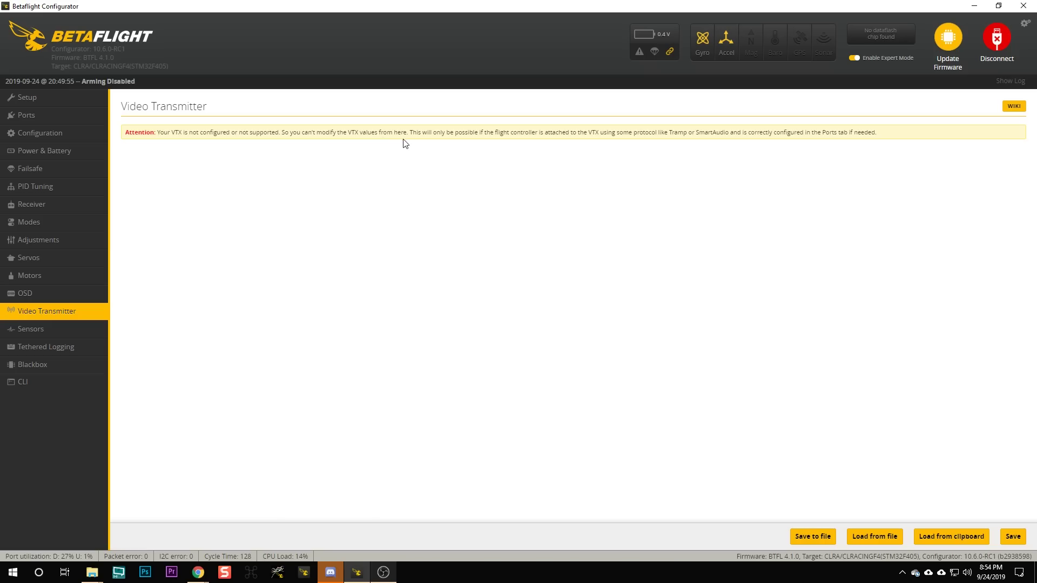
# Step: On the Ports page, set UART6's peripheral to VTX (TBS SmartAudio), then save and reboot
pyautogui.click(31, 115)
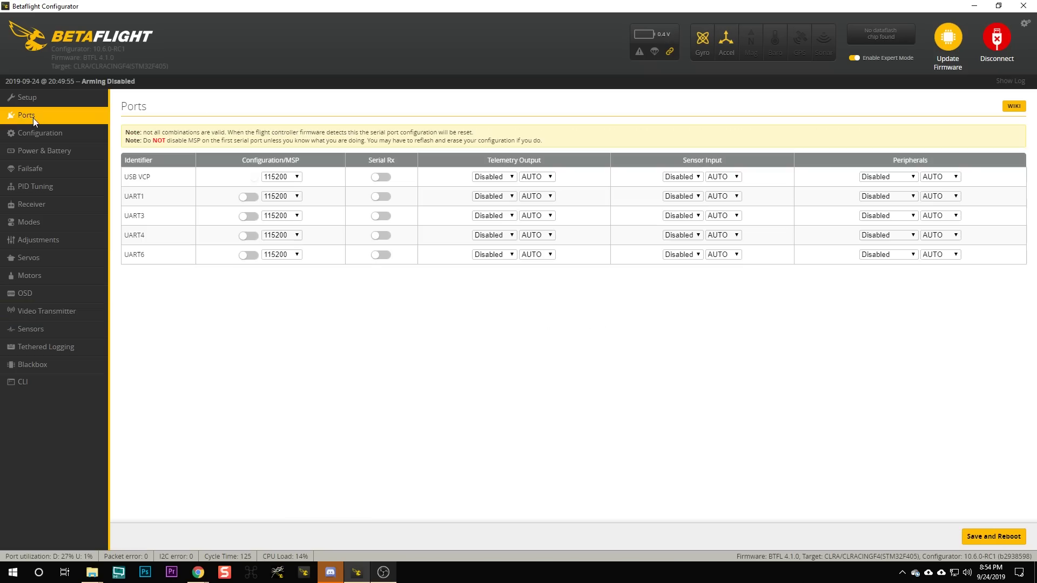
pyautogui.click(880, 255)
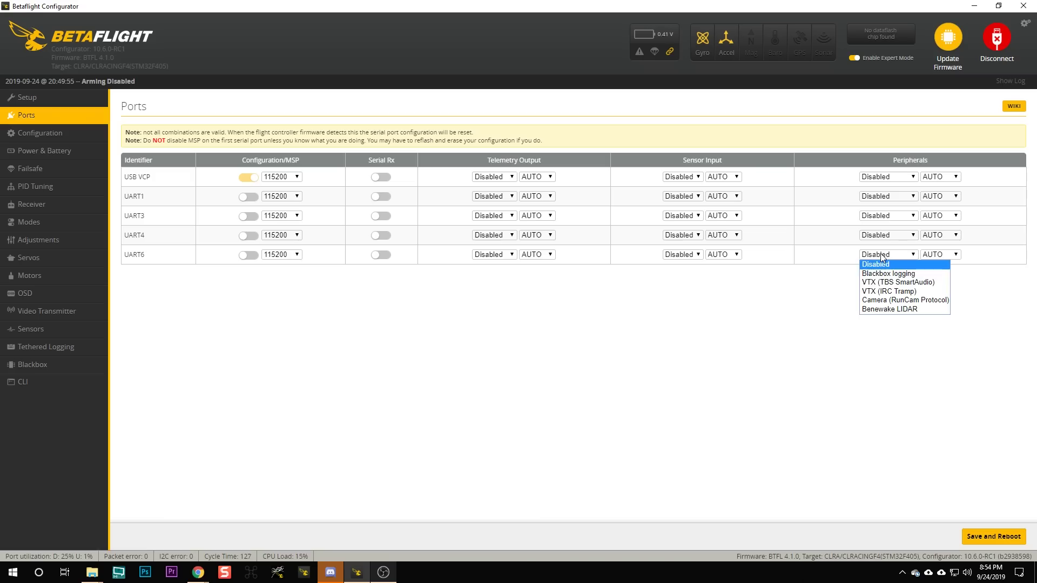
pyautogui.click(885, 281)
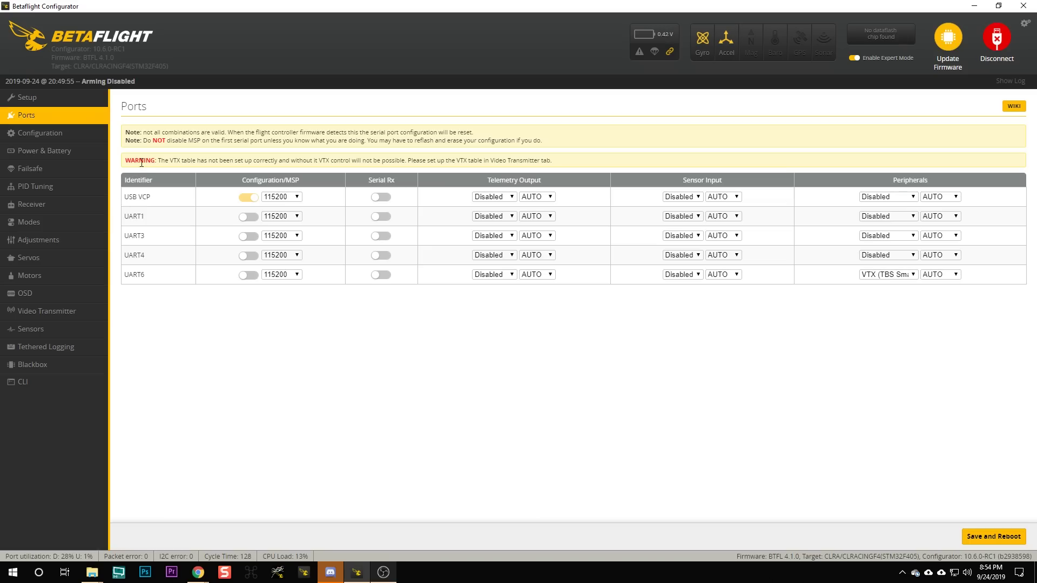
pyautogui.moveTo(140, 160); pyautogui.dragTo(561, 162)
pyautogui.click(333, 161)
pyautogui.click(972, 537)
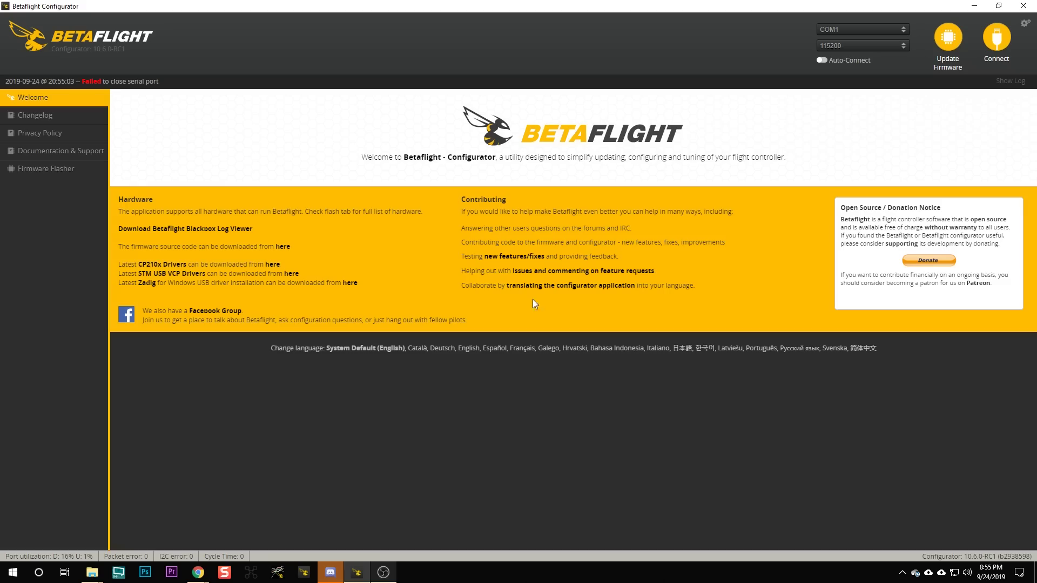
# Step: Reconnect, return to the Video Transmitter page, and set the VTX table to 2 bands with 4 channels
pyautogui.click(999, 39)
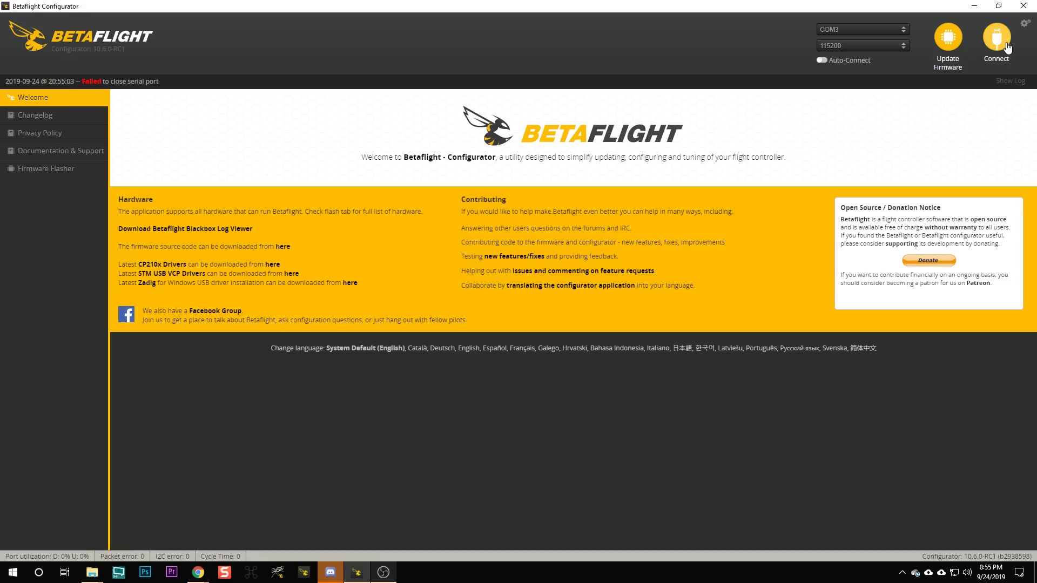
pyautogui.click(35, 314)
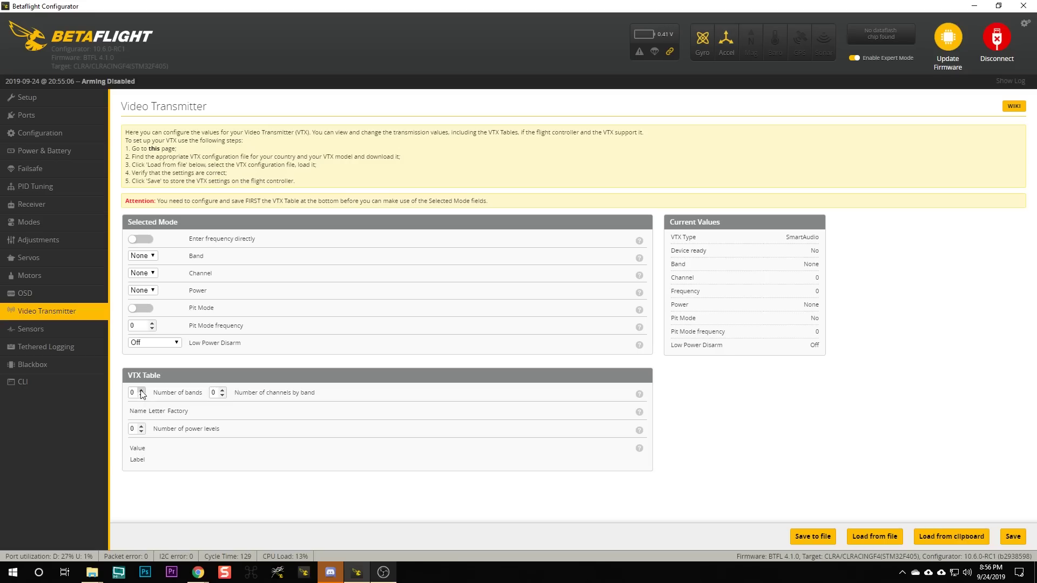
pyautogui.click(142, 390)
pyautogui.click(141, 391)
pyautogui.click(222, 391)
pyautogui.click(222, 391)
pyautogui.click(222, 391)
pyautogui.click(222, 391)
# Step: Raise channels per band to 8 and name the bands FATSHARK and RACEBAND
pyautogui.click(222, 391)
pyautogui.click(222, 391)
pyautogui.click(221, 390)
pyautogui.click(222, 391)
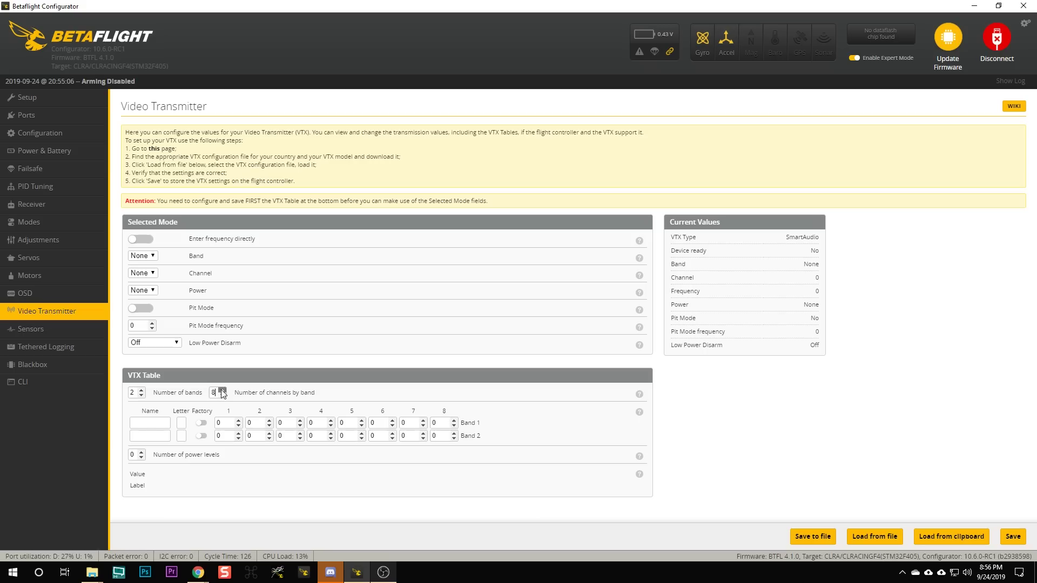
pyautogui.click(147, 423)
pyautogui.write('FATSHARK')
pyautogui.click(148, 436)
pyautogui.write('RACEBAND')
# Step: Give RACEBAND the letter R and mark FATSHARK and RACEBAND as factory bands
pyautogui.click(180, 436)
pyautogui.write('R')
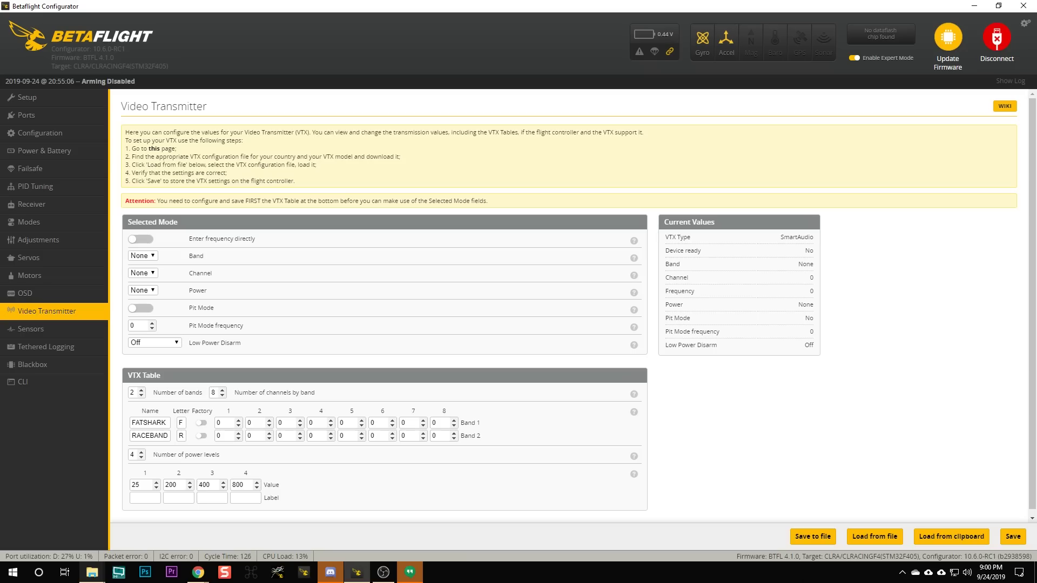
pyautogui.click(201, 423)
pyautogui.click(201, 436)
pyautogui.click(231, 422)
# Step: Add a third band and enter Band 3 frequencies 5658 and 5758 beside the IMD reference page
pyautogui.click(141, 390)
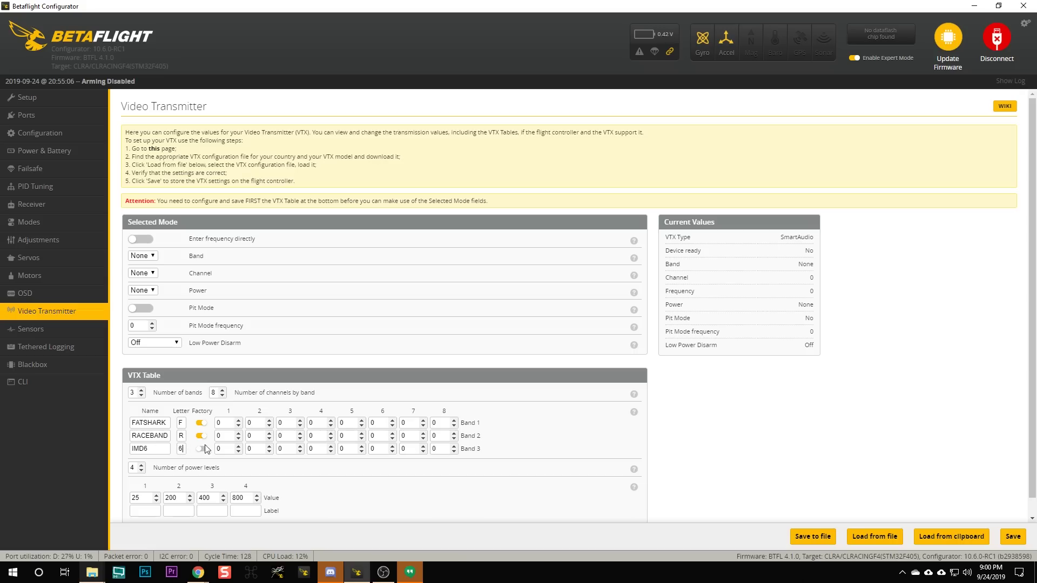
pyautogui.press('super+Down')
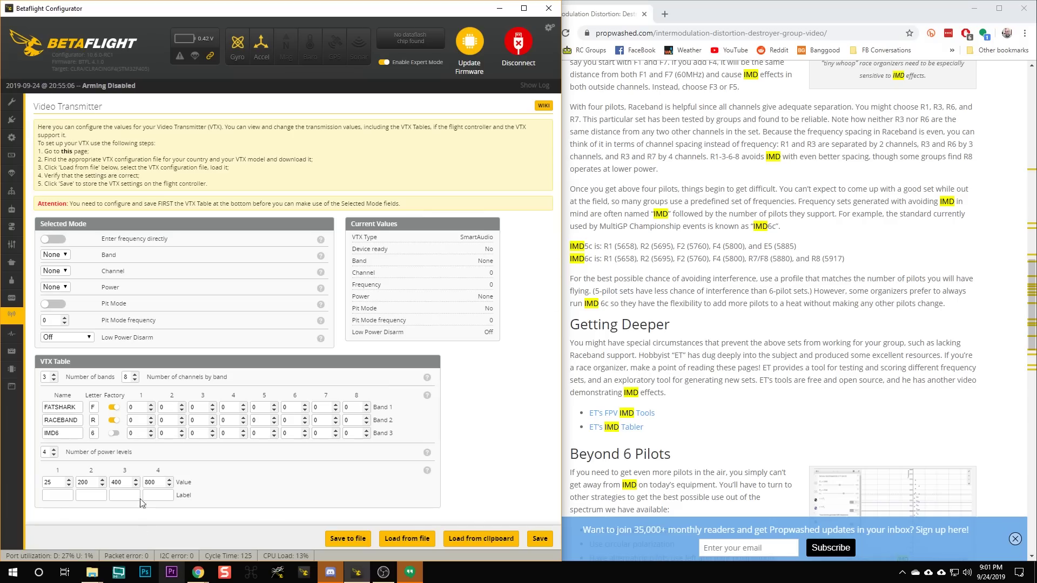
pyautogui.press('Tab')
pyautogui.write('5658')
pyautogui.press('Tab')
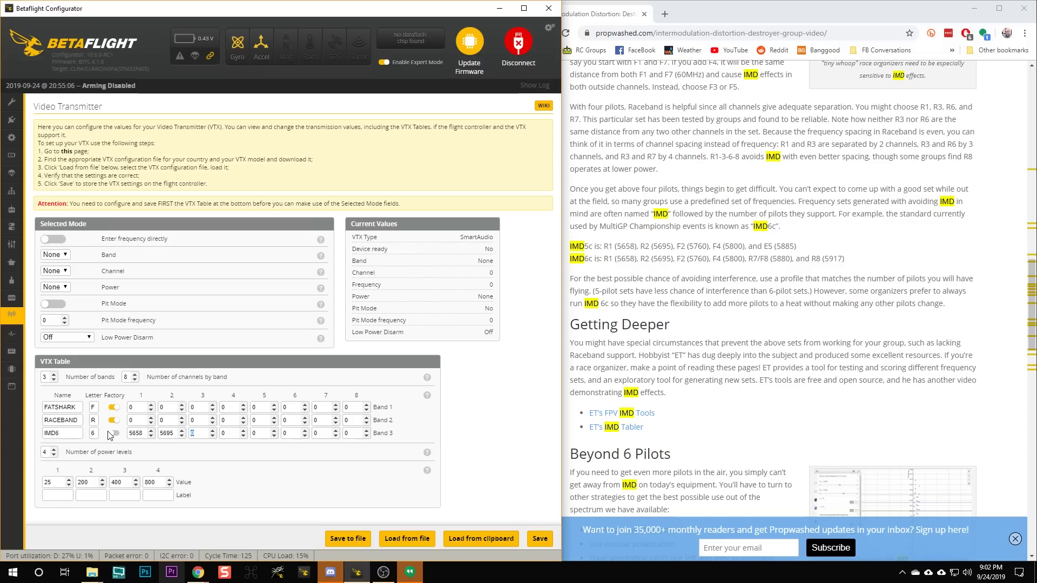
pyautogui.write('57')
pyautogui.write('5800')
pyautogui.press('Tab')
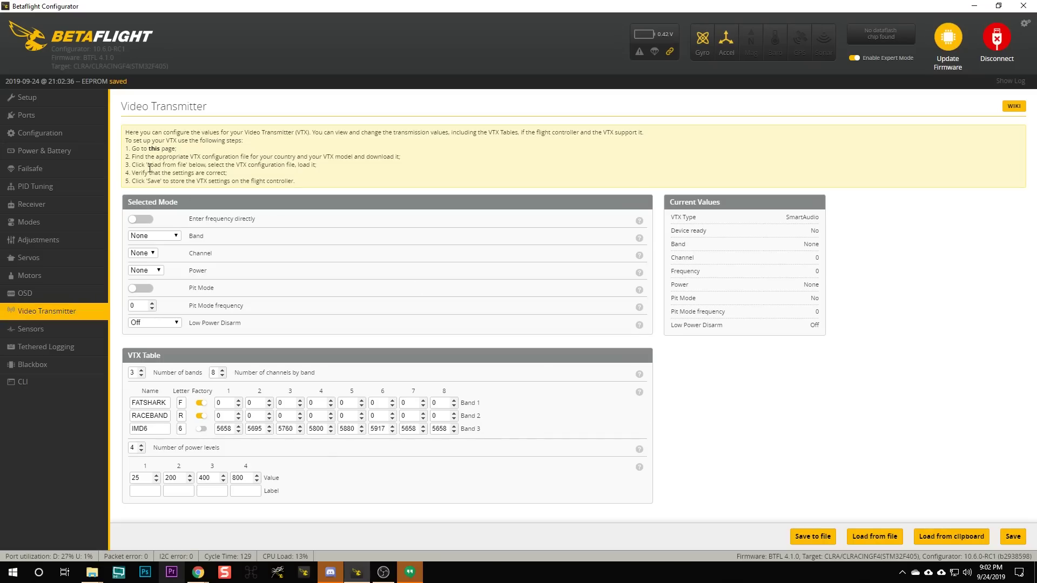
# Step: Save the wiki's USA SmartAudio 2.1 link as vtx_table_smart_audio_2_1_us.json on the Desktop
pyautogui.click(151, 156)
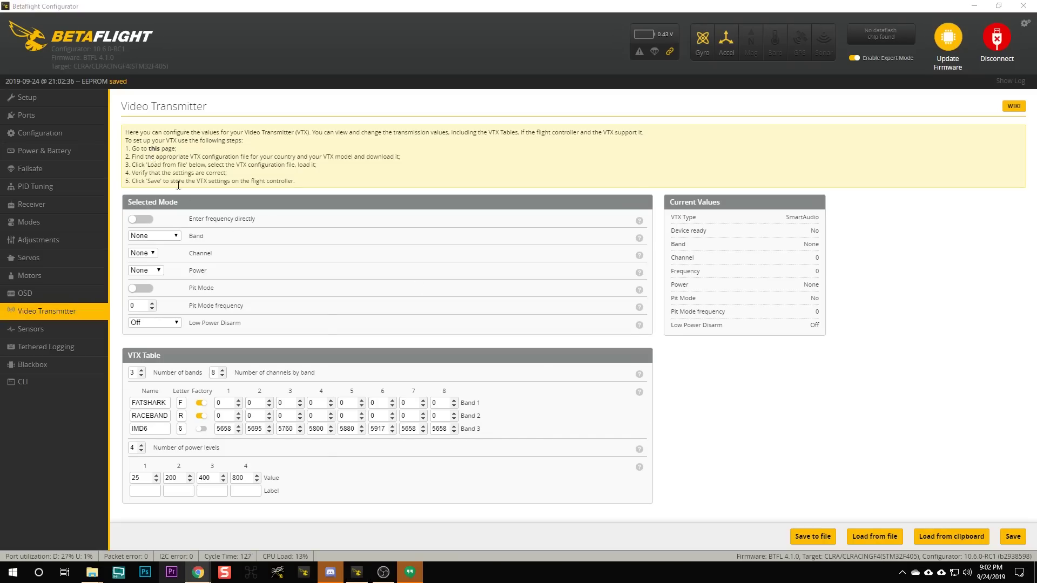
pyautogui.scroll(-3, 124, 287)
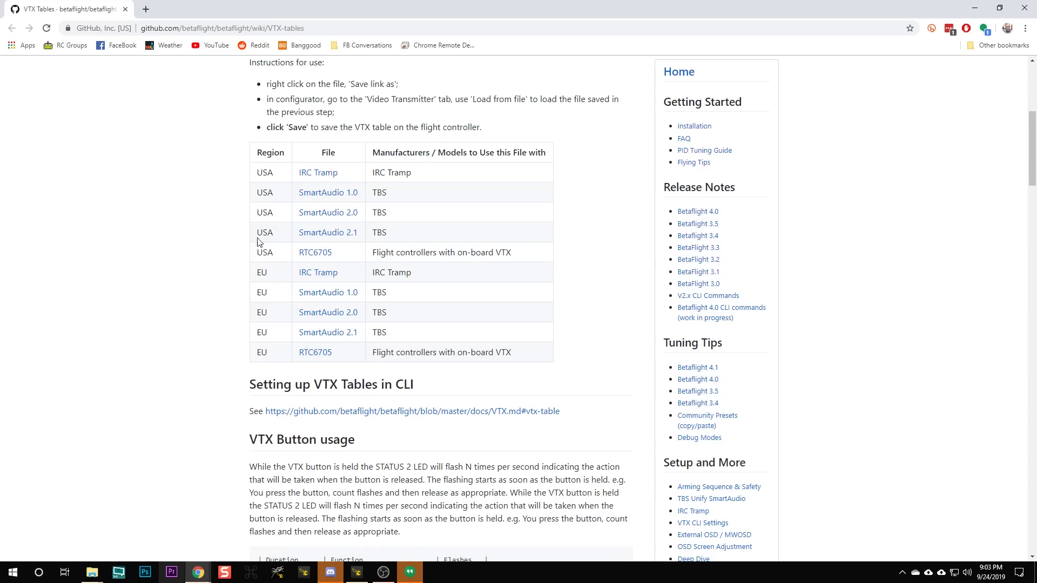
pyautogui.click(320, 238)
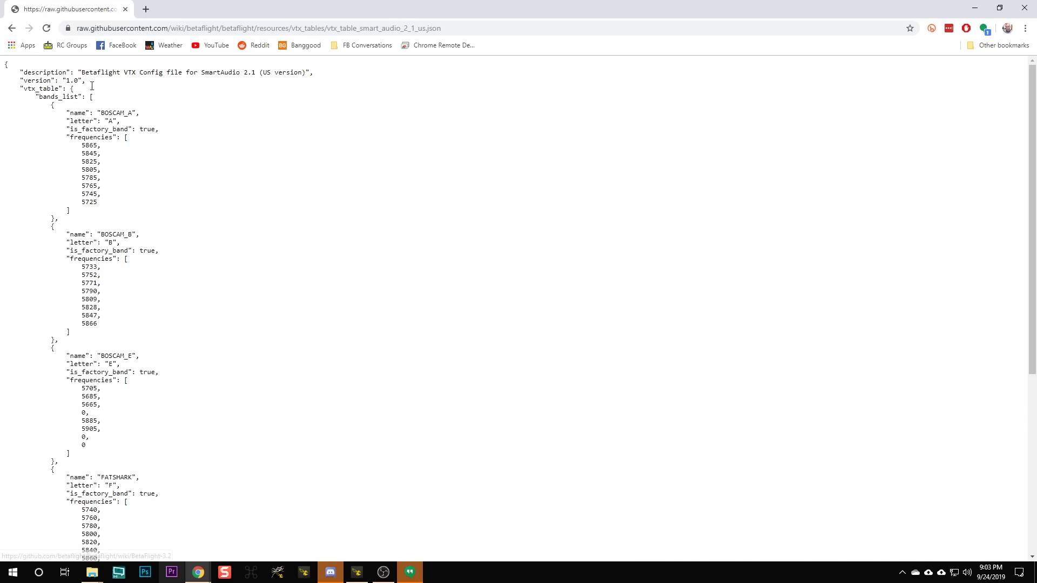
pyautogui.hotkey('alt', 'Left')
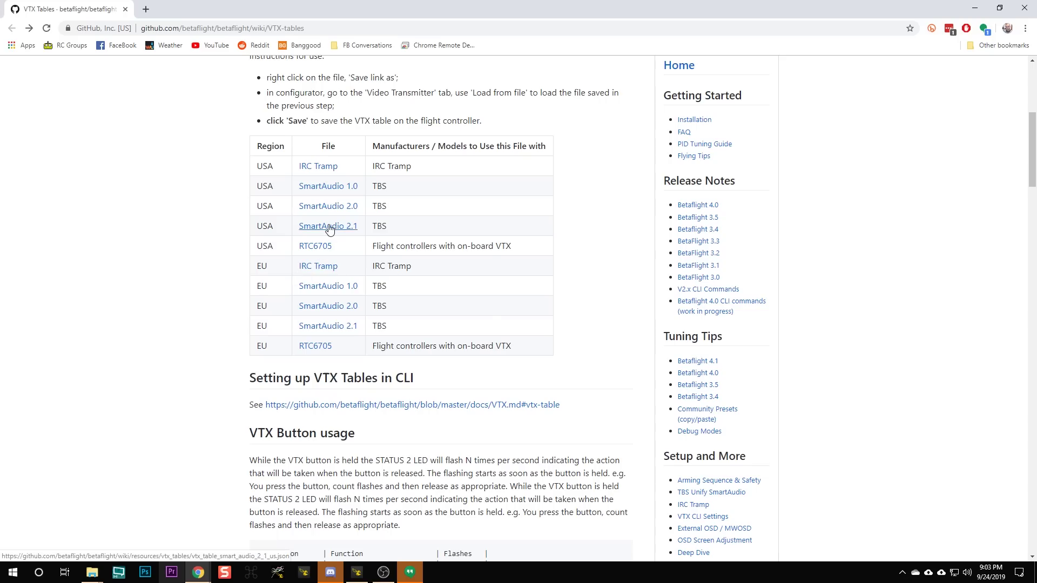
pyautogui.rightClick(329, 225)
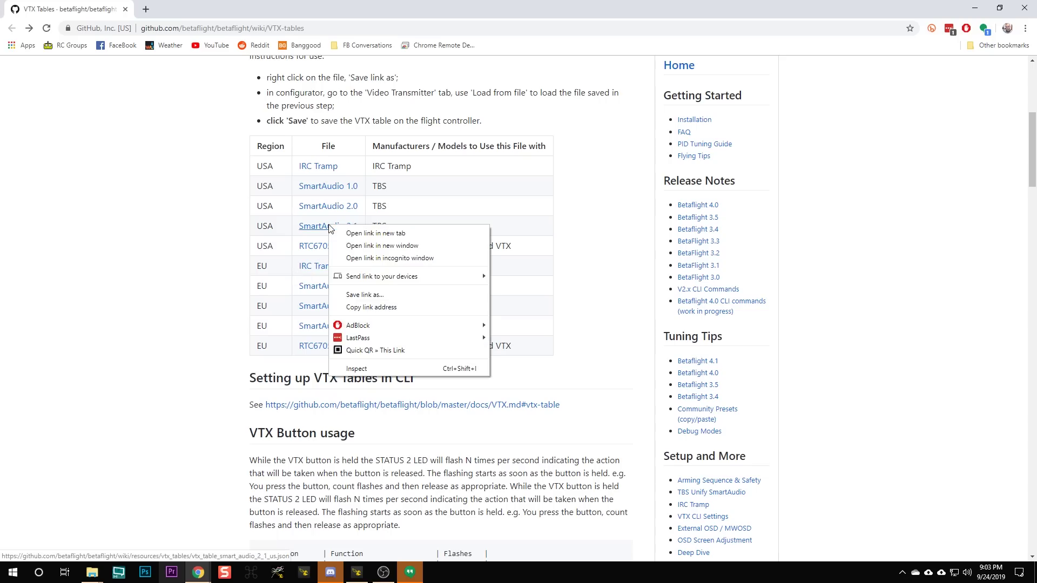
pyautogui.click(363, 296)
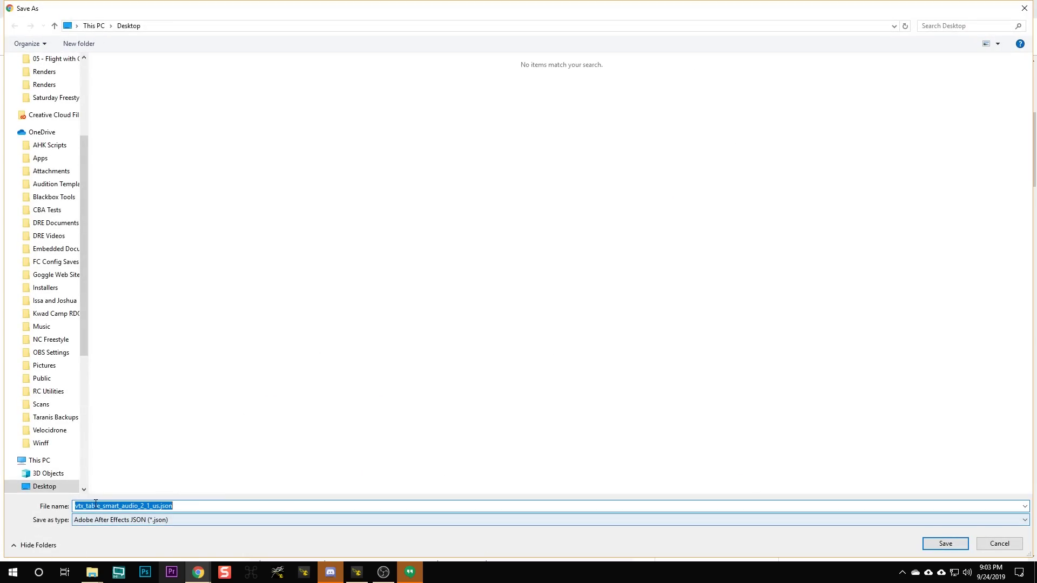
pyautogui.click(945, 544)
# Step: Load vtx_table_smart_audio_2_1_us.json from the Desktop into Betaflight's VTX table
pyautogui.click(361, 577)
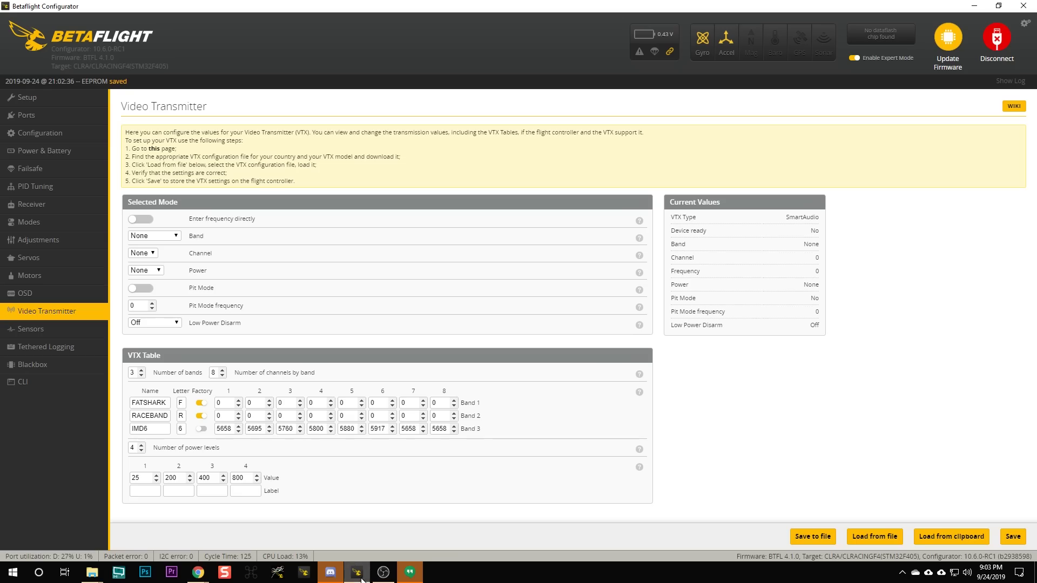
pyautogui.click(868, 537)
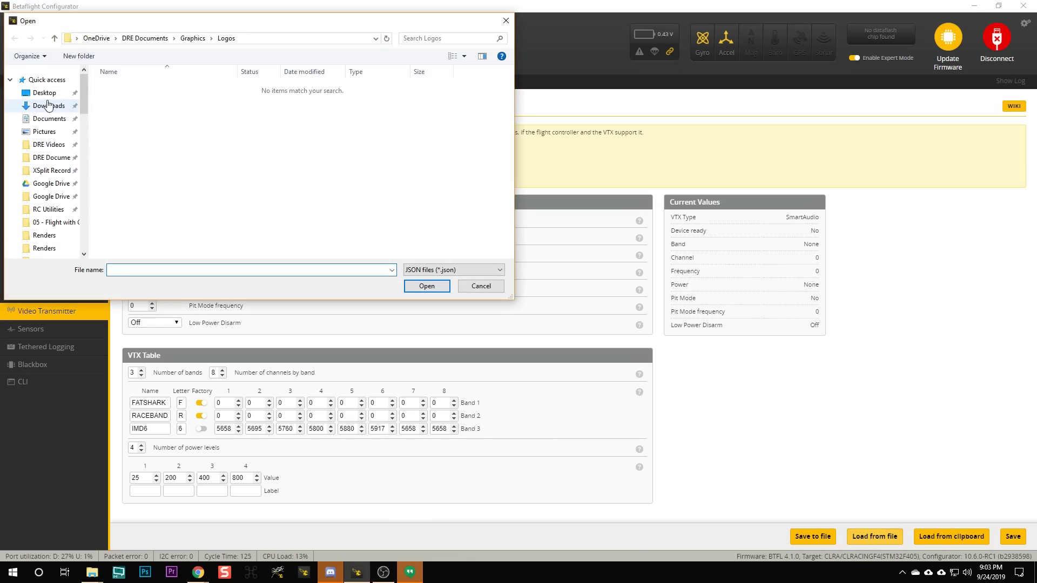
pyautogui.click(45, 93)
pyautogui.doubleClick(129, 115)
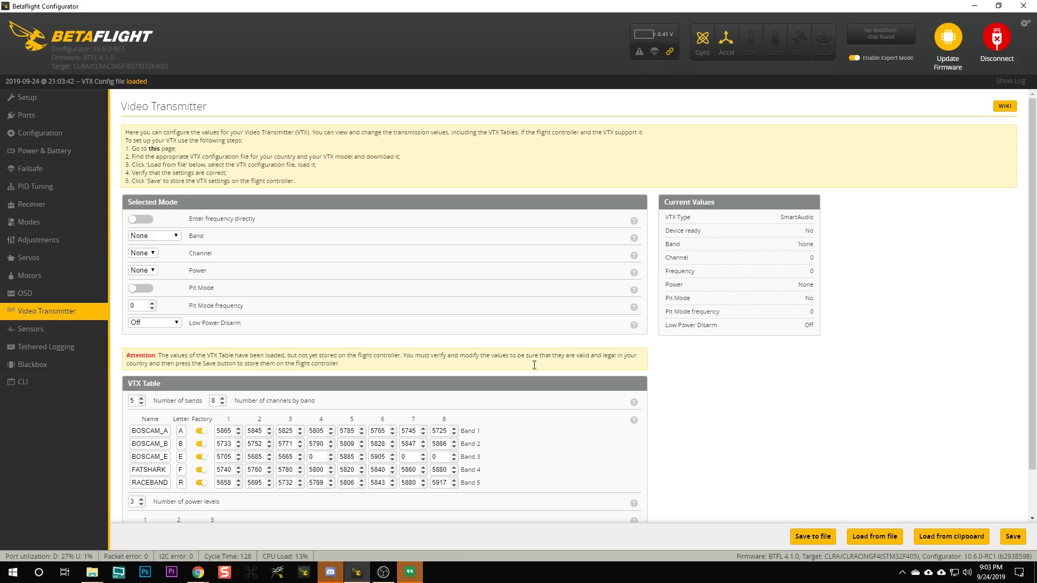
pyautogui.moveTo(207, 574)
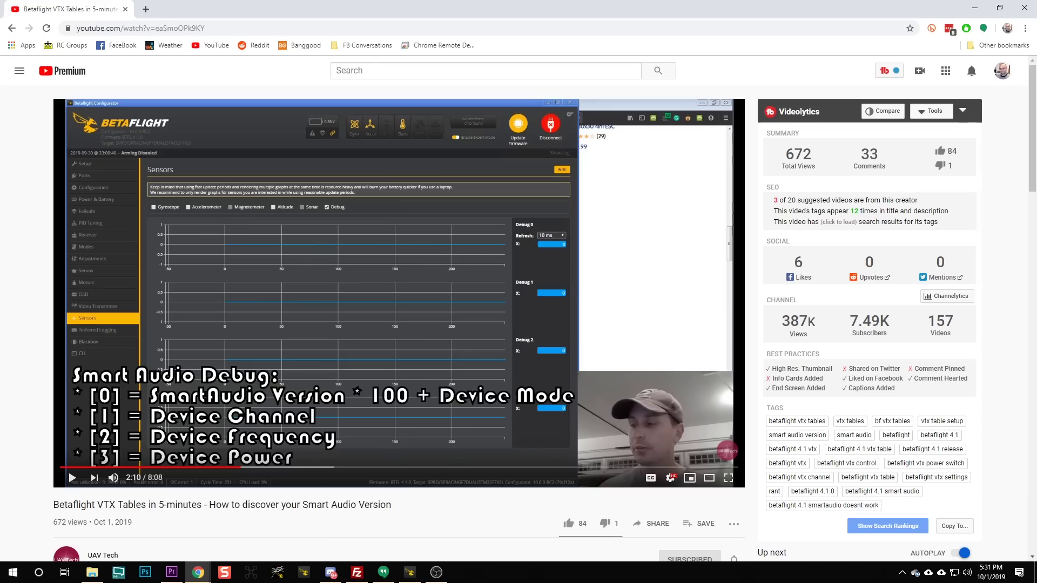
# Step: Scroll down the YouTube page about finding the SmartAudio version
pyautogui.scroll(-3, 3, 448)
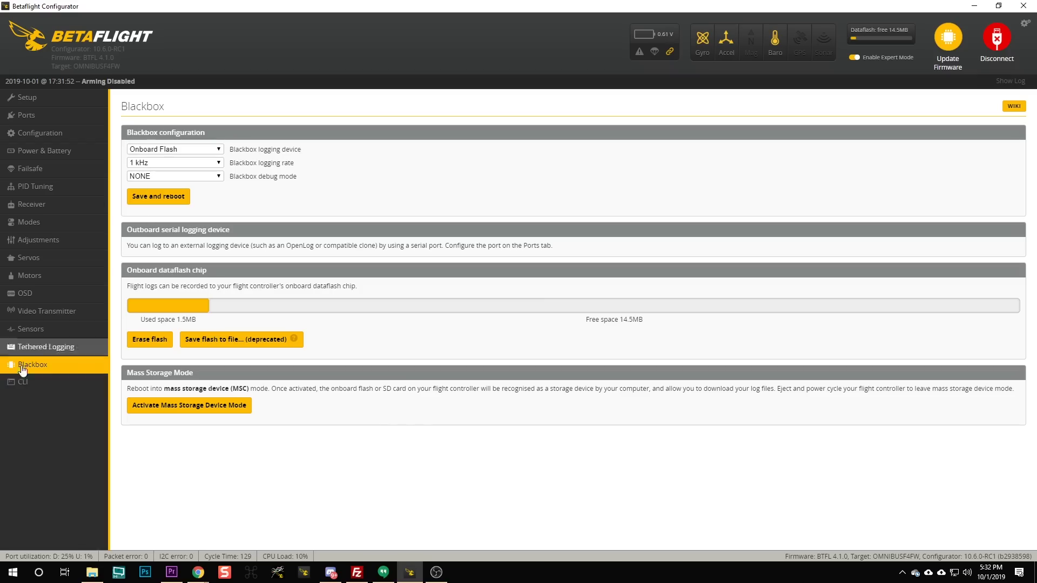
# Step: Choose SMARTAUDIO as the Blackbox debug mode, then save and reboot
pyautogui.click(200, 177)
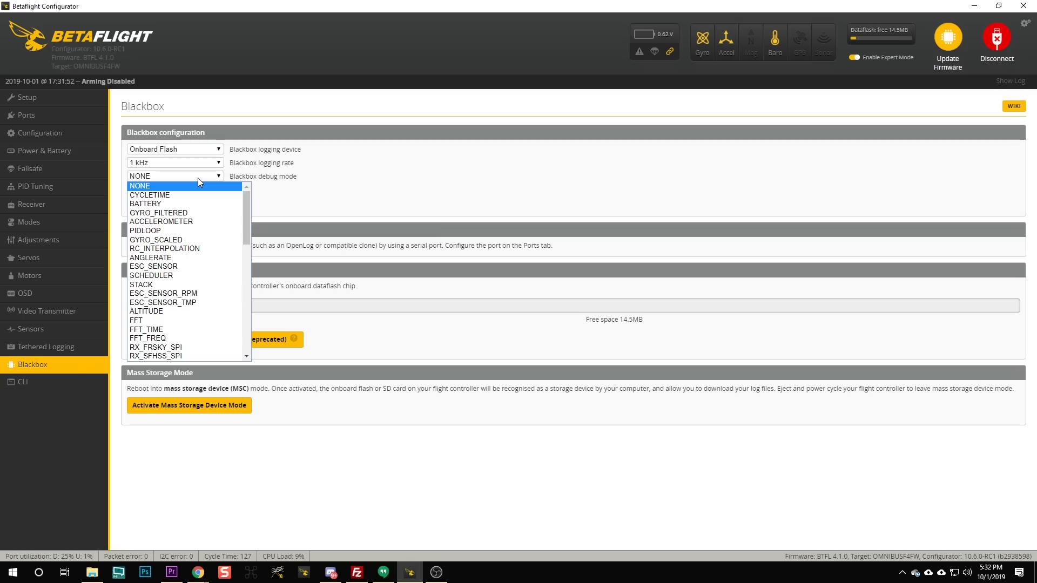
pyautogui.moveTo(250, 211); pyautogui.dragTo(240, 281)
pyautogui.click(171, 290)
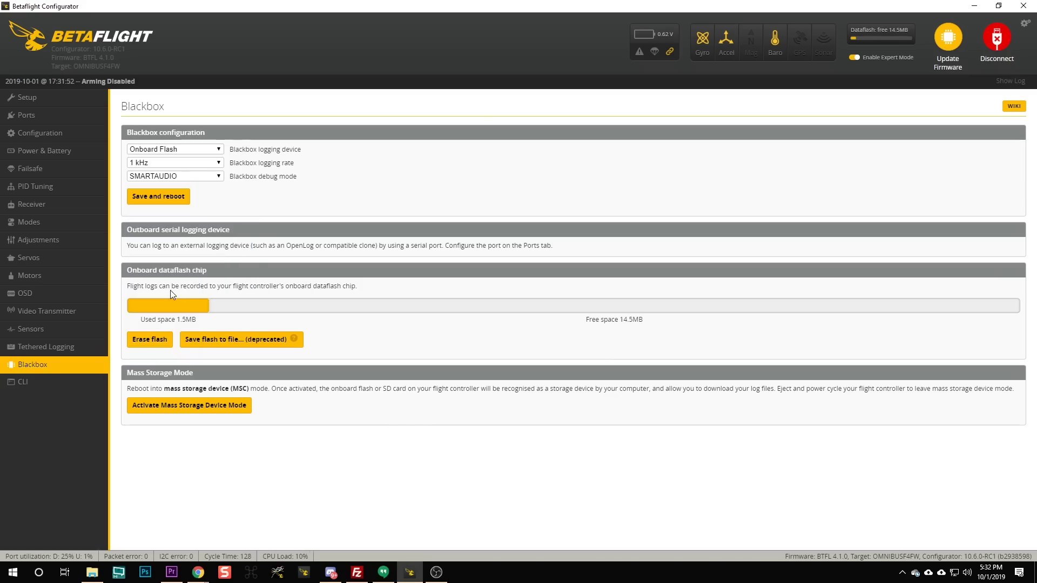
pyautogui.click(158, 196)
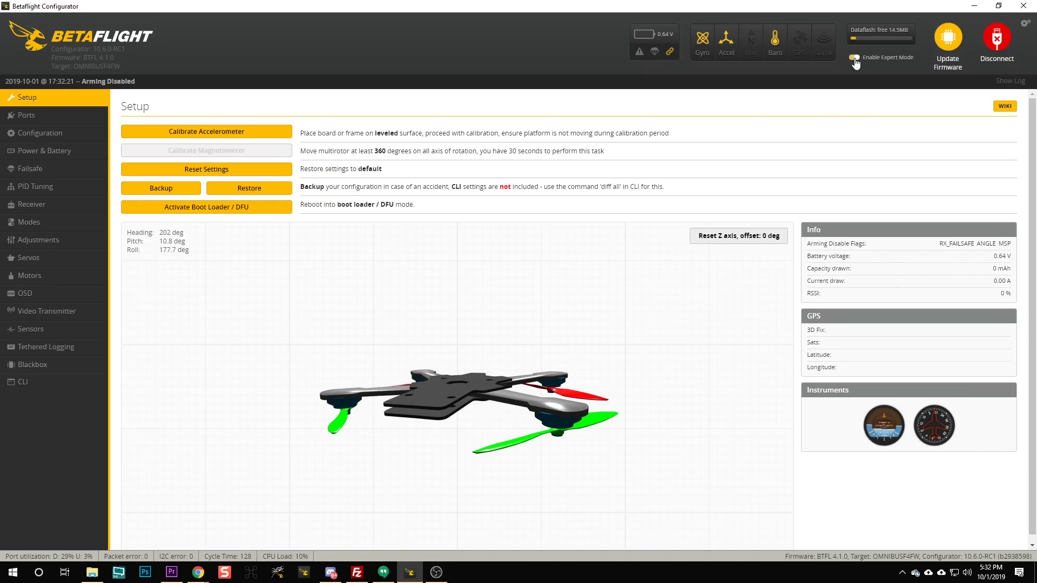
# Step: On the Sensors page, enable Debug graphs and hide Gyroscope, Accelerometer and Barometer
pyautogui.click(1024, 26)
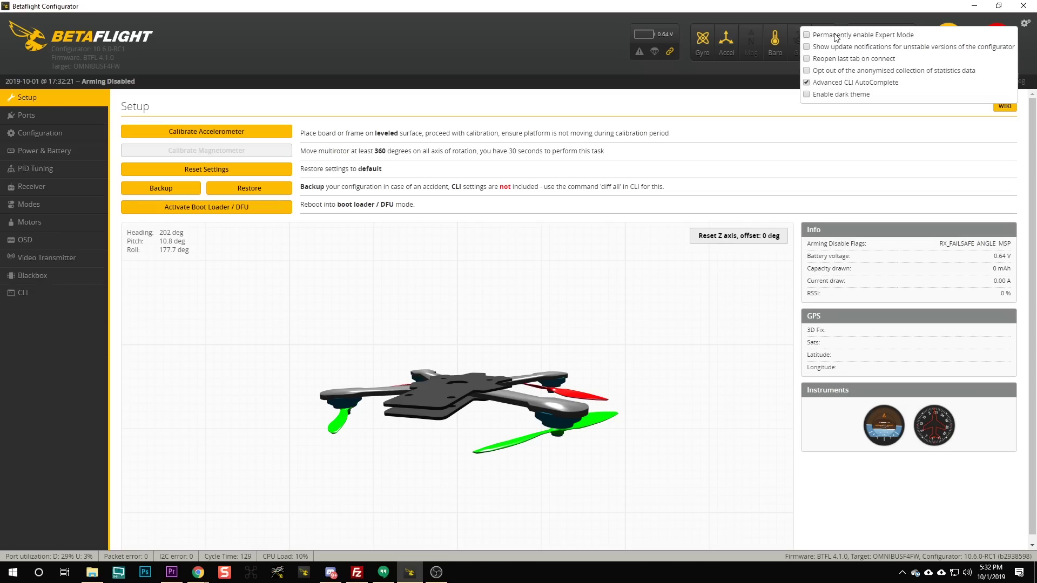
pyautogui.click(575, 53)
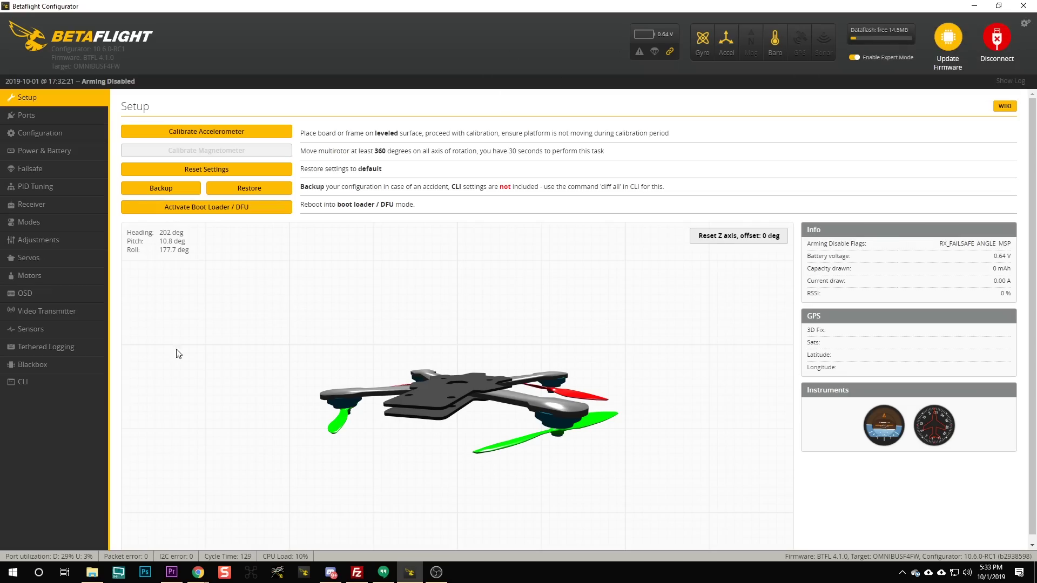
pyautogui.click(30, 329)
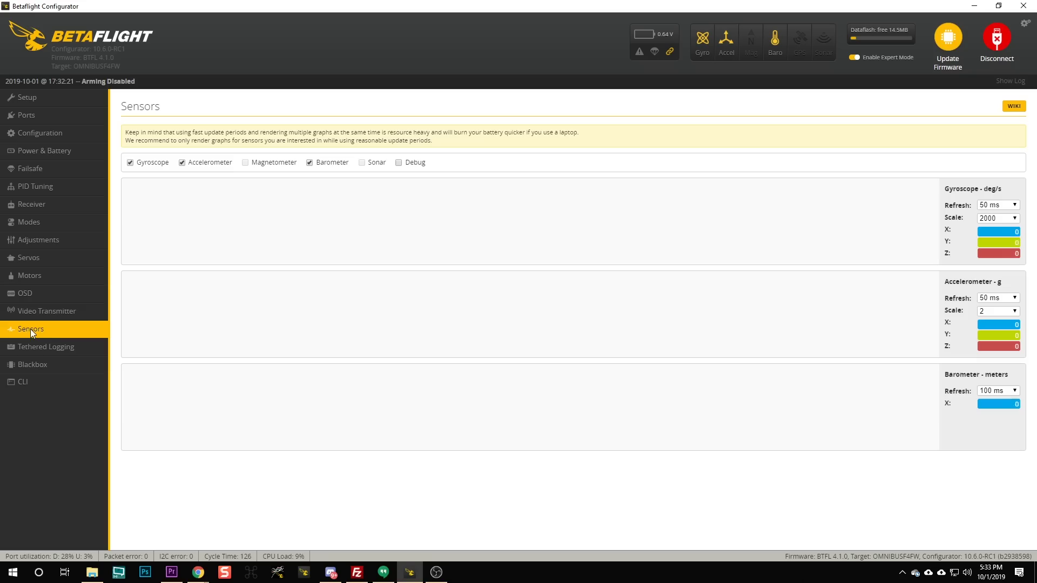
pyautogui.click(404, 163)
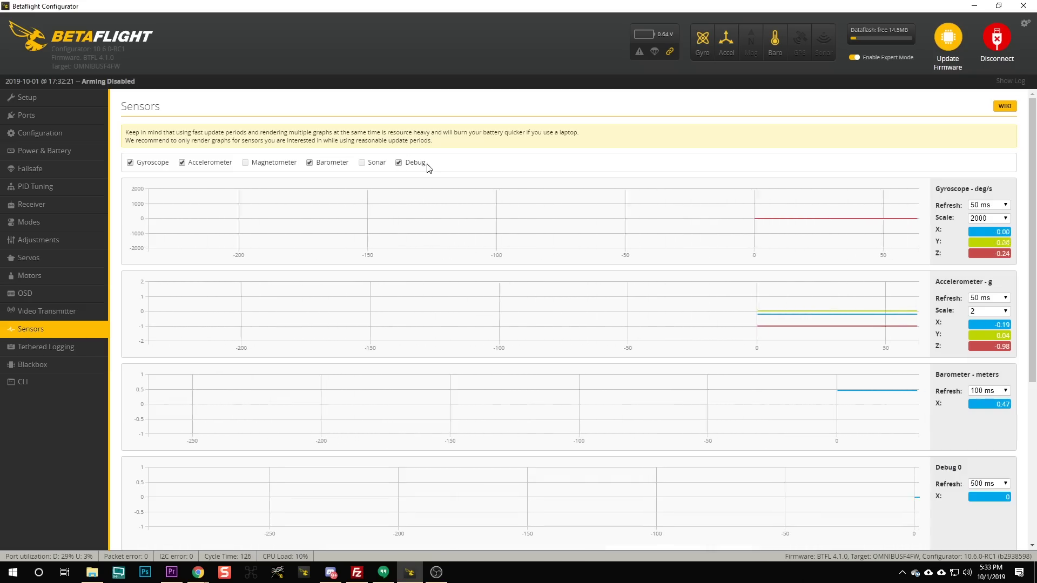
pyautogui.click(130, 162)
pyautogui.click(182, 162)
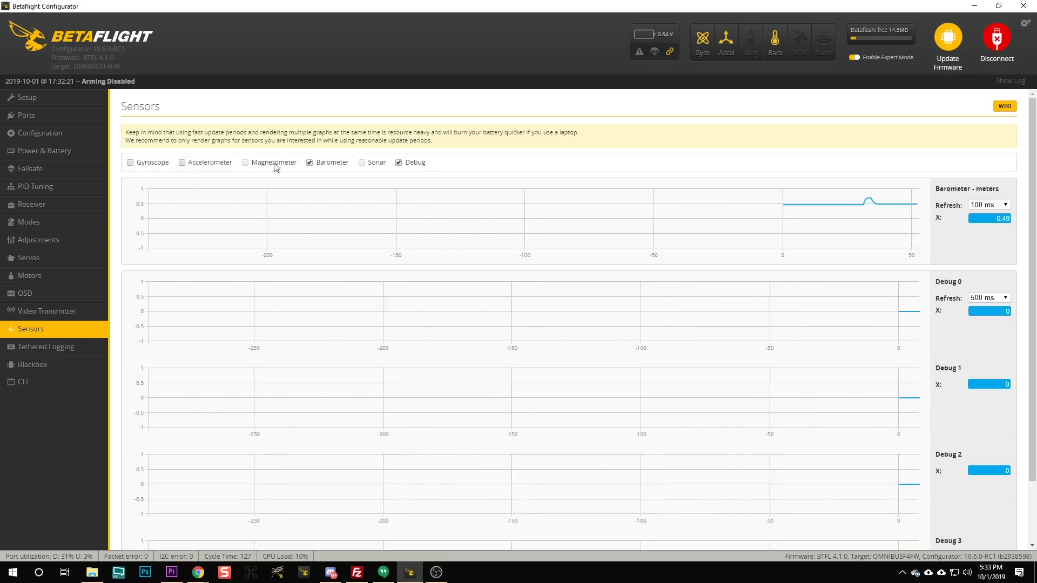
pyautogui.click(331, 162)
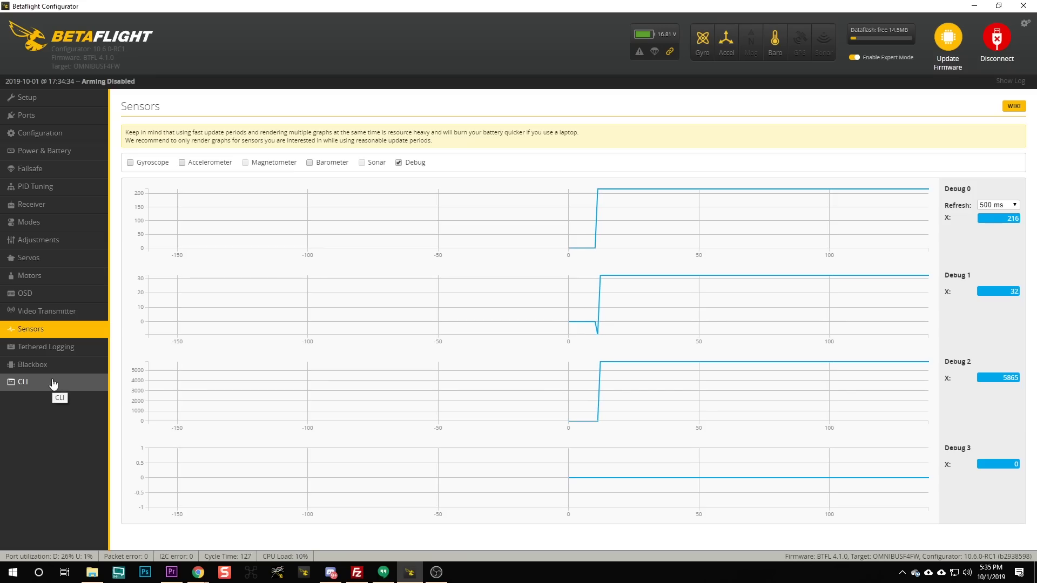
# Step: From the Video Transmitter tab, open the Betaflight VTX Tables wiki and scroll to the table list
pyautogui.click(51, 316)
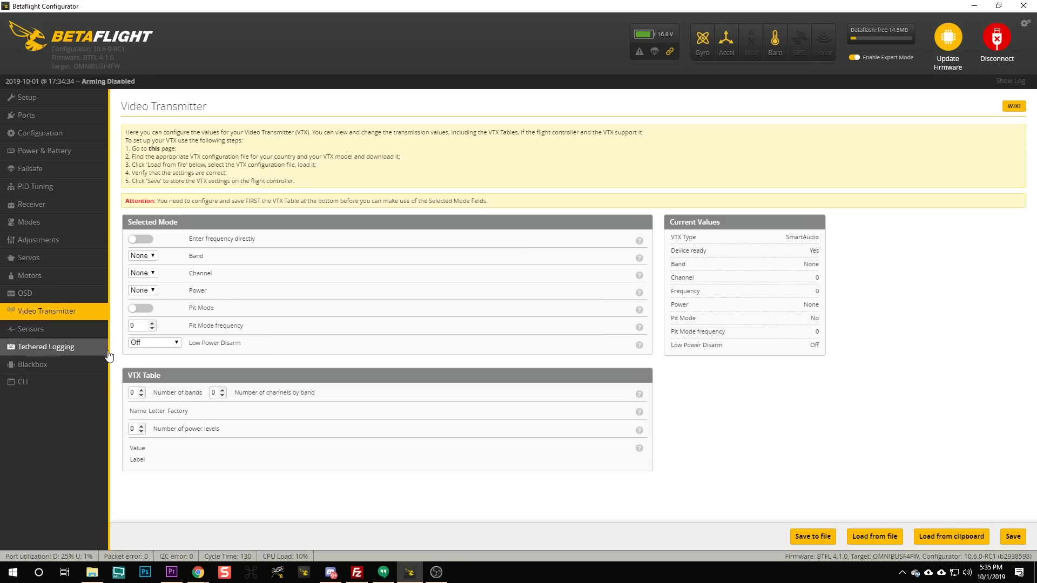
pyautogui.click(154, 149)
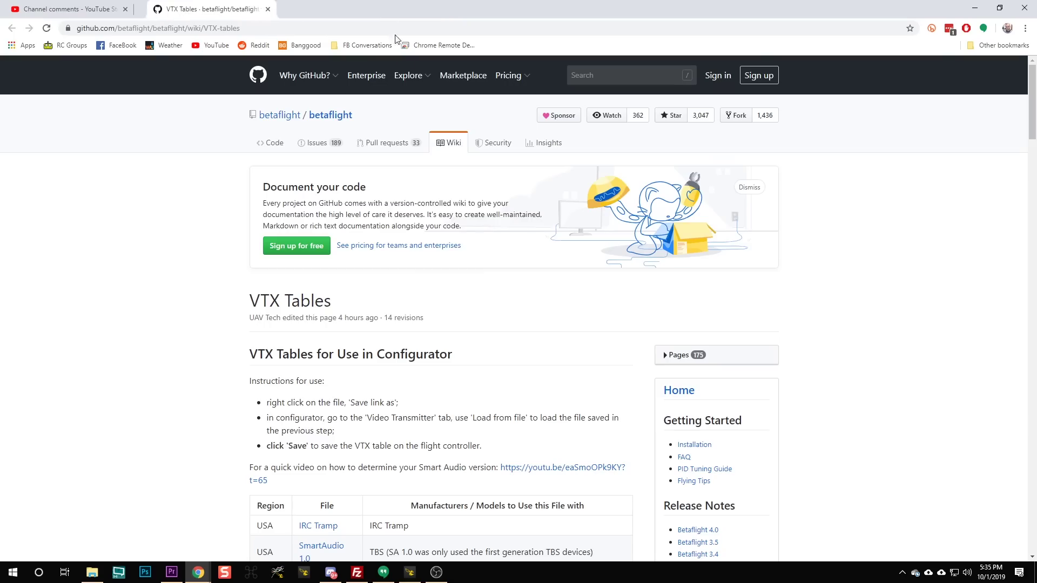
pyautogui.scroll(-2, 170, 295)
pyautogui.scroll(-3, 172, 294)
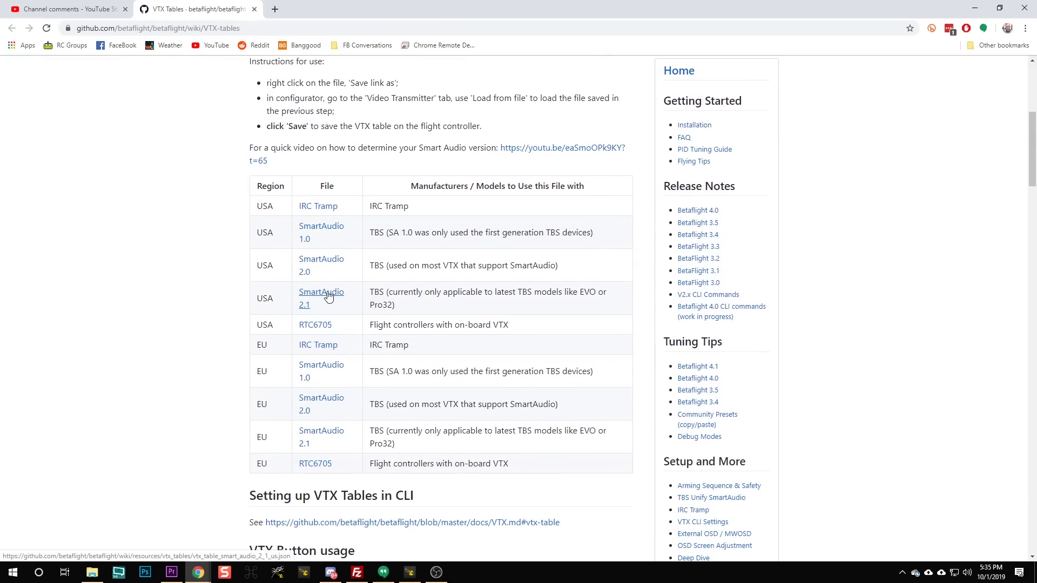
# Step: Save the USA SmartAudio 2.1 table as vtx_table_smart_audio_2_1_us.json to the Desktop
pyautogui.click(328, 297)
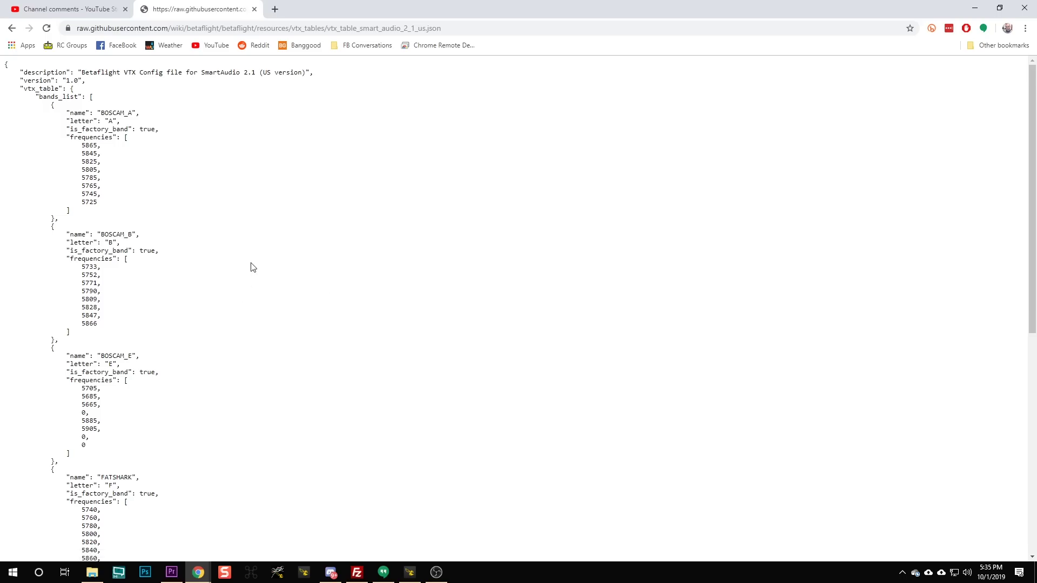
pyautogui.hotkey('alt', 'Left')
pyautogui.rightClick(312, 298)
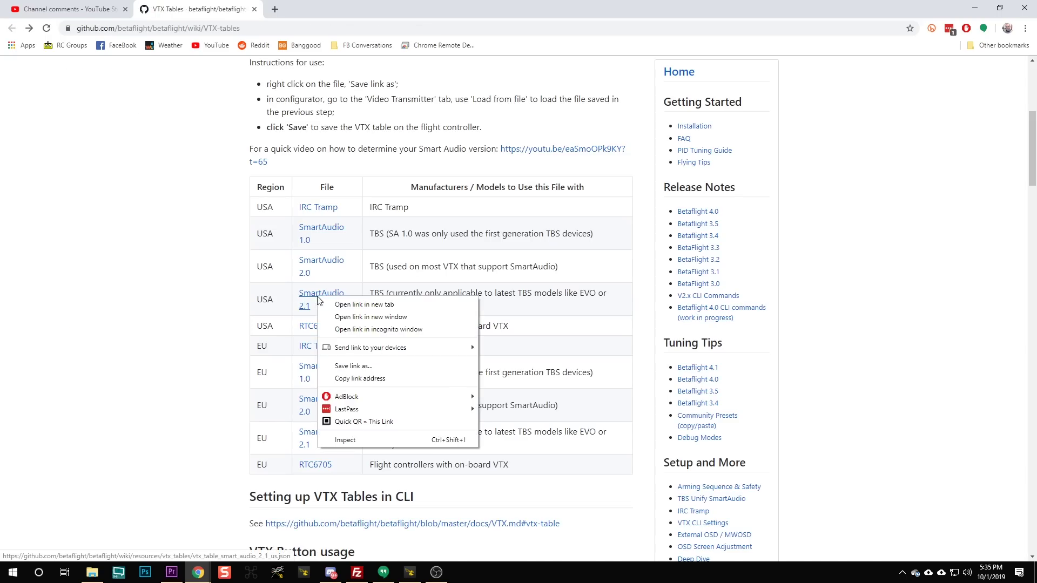
pyautogui.click(329, 367)
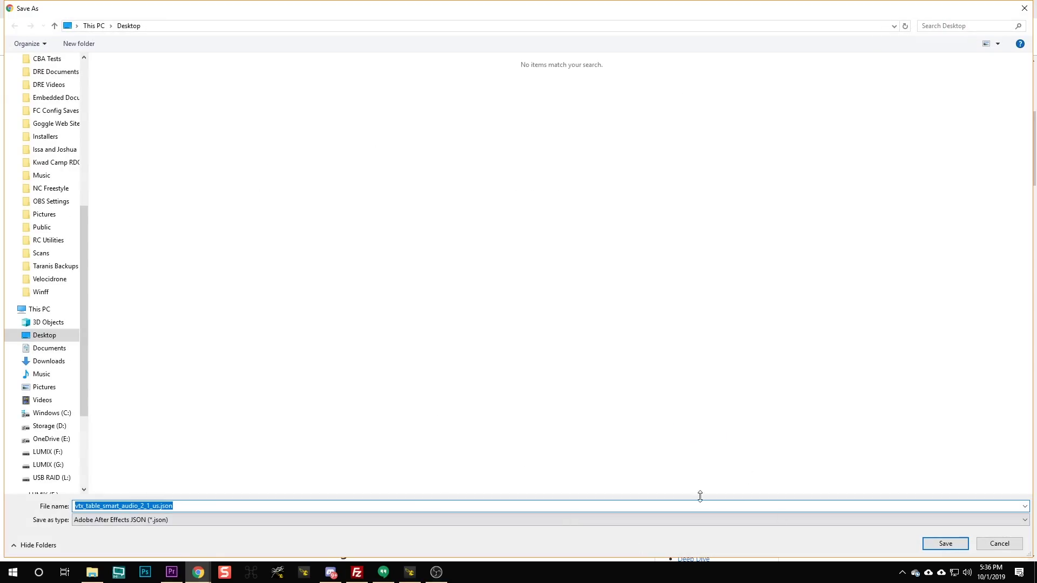
pyautogui.click(937, 545)
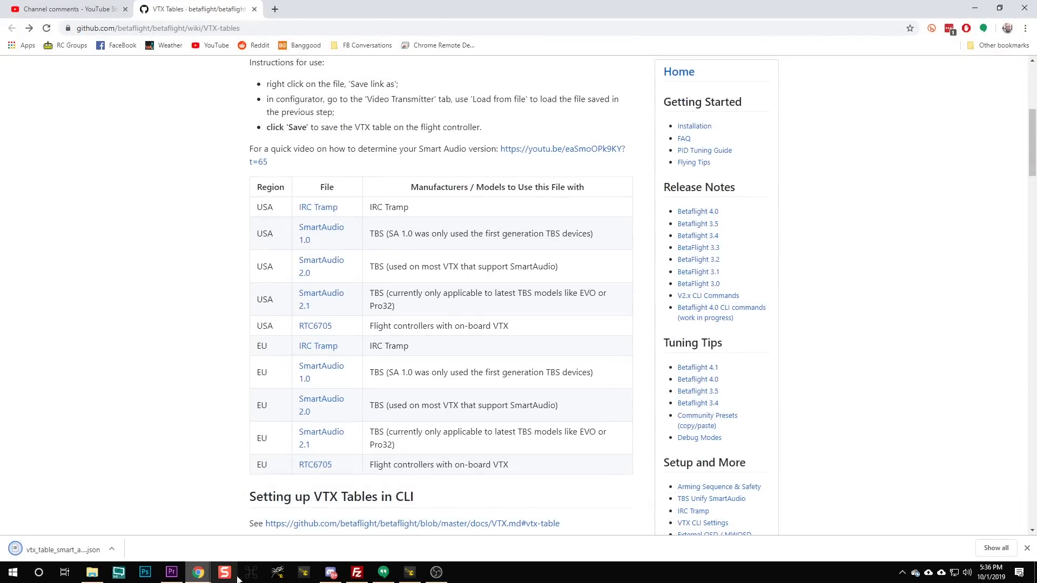
pyautogui.click(410, 574)
# Step: Load vtx_table_smart_audio_2_1_us.json as the VTX table, then show the Rush Tank product page in Chrome
pyautogui.click(885, 540)
pyautogui.click(139, 120)
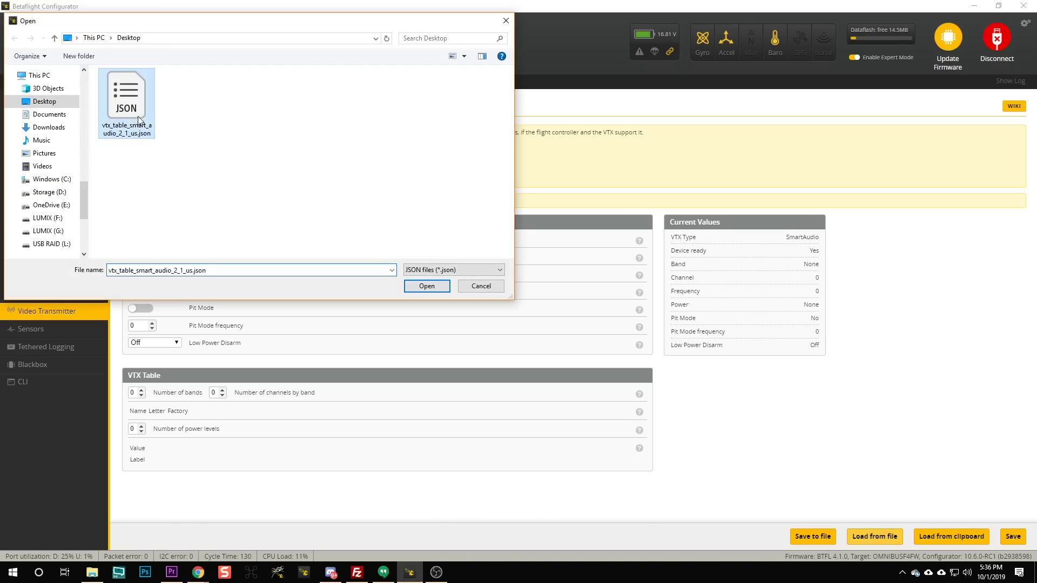
pyautogui.doubleClick(138, 120)
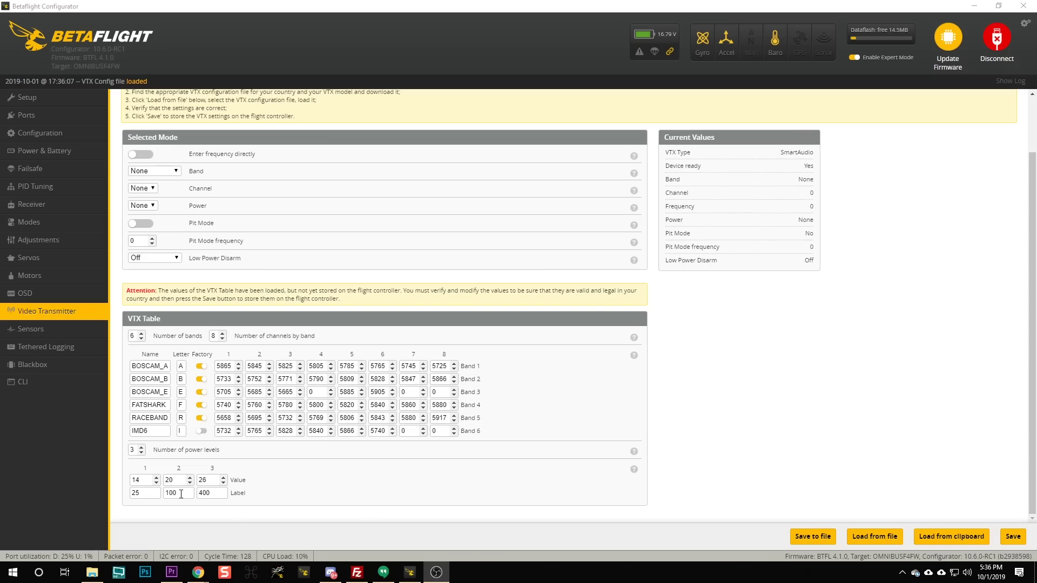
pyautogui.click(198, 573)
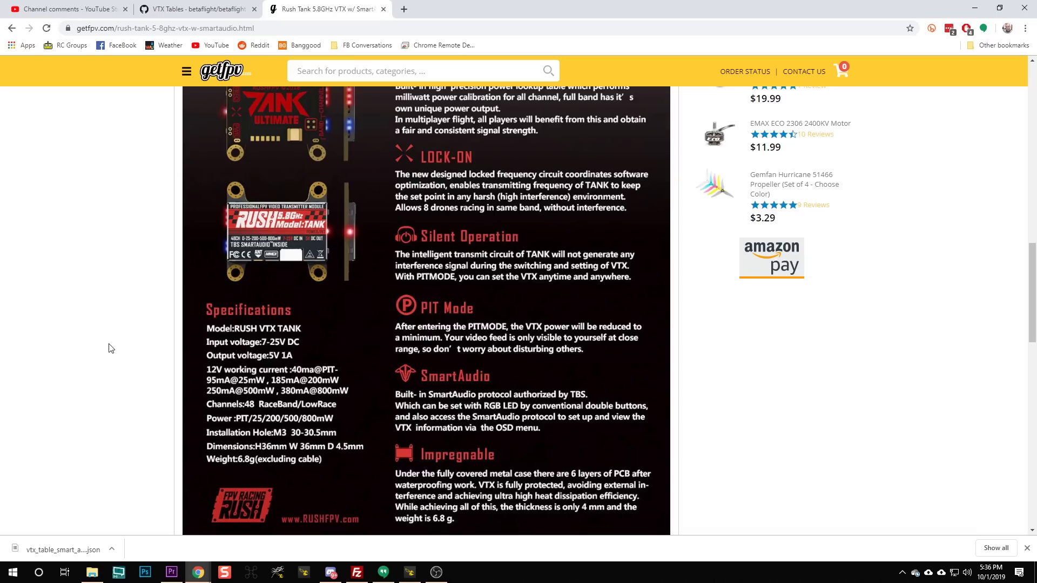